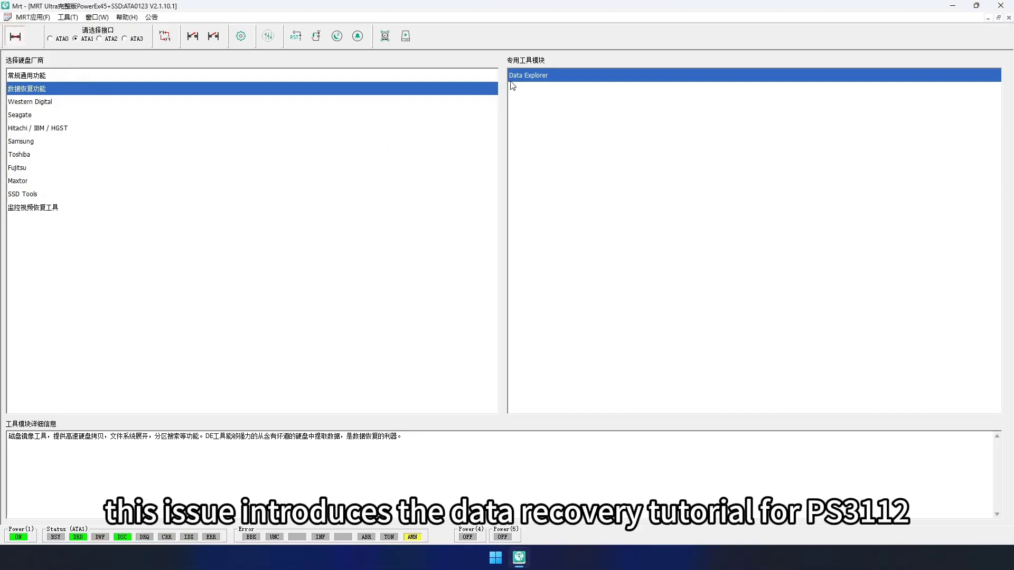
# Step: Select the Seagate2(Phison) module under SSD Tools in the vendor list
pyautogui.click(378, 117)
pyautogui.click(324, 179)
pyautogui.click(324, 195)
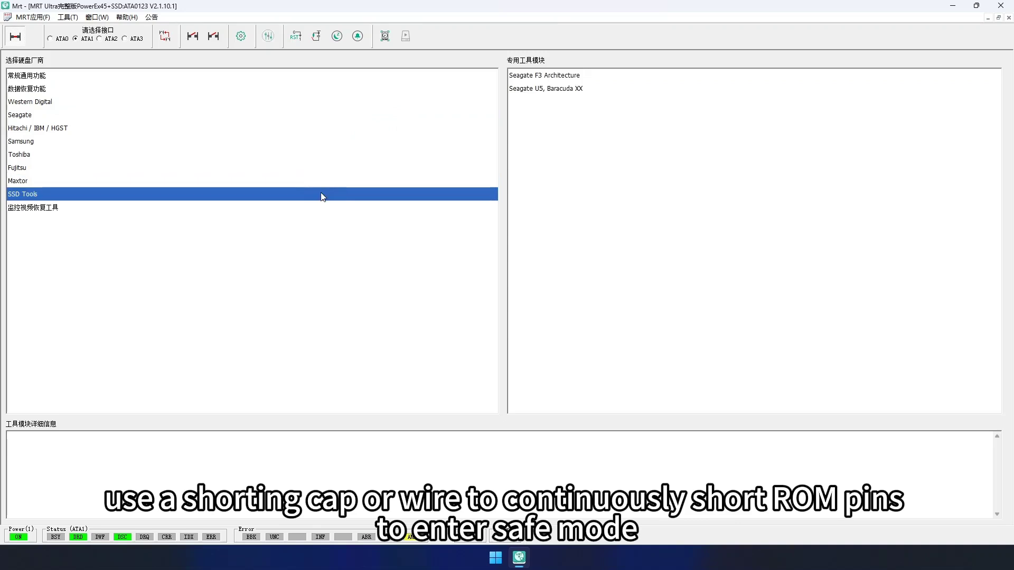
pyautogui.scroll(-3, 681, 294)
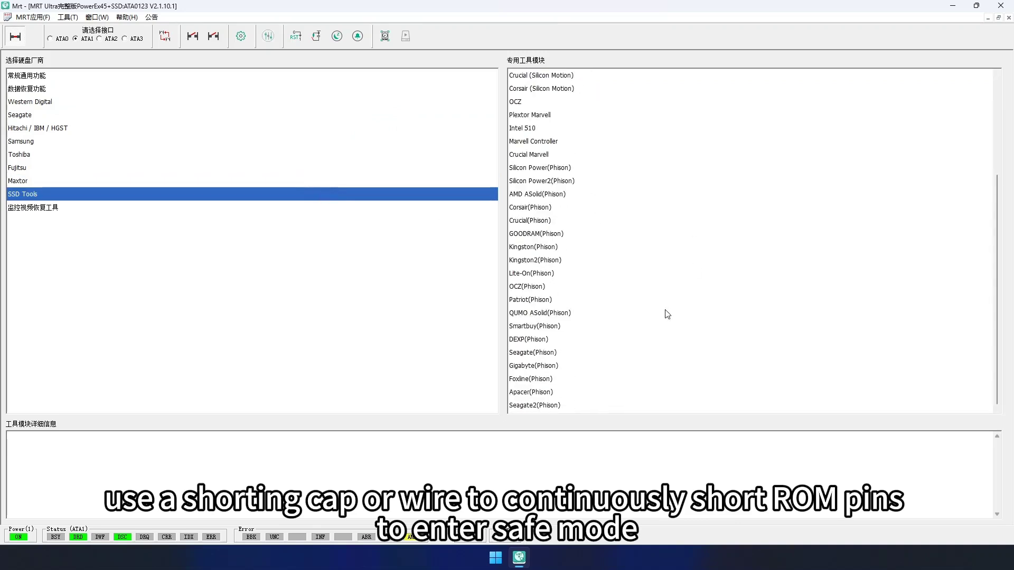
pyautogui.click(585, 405)
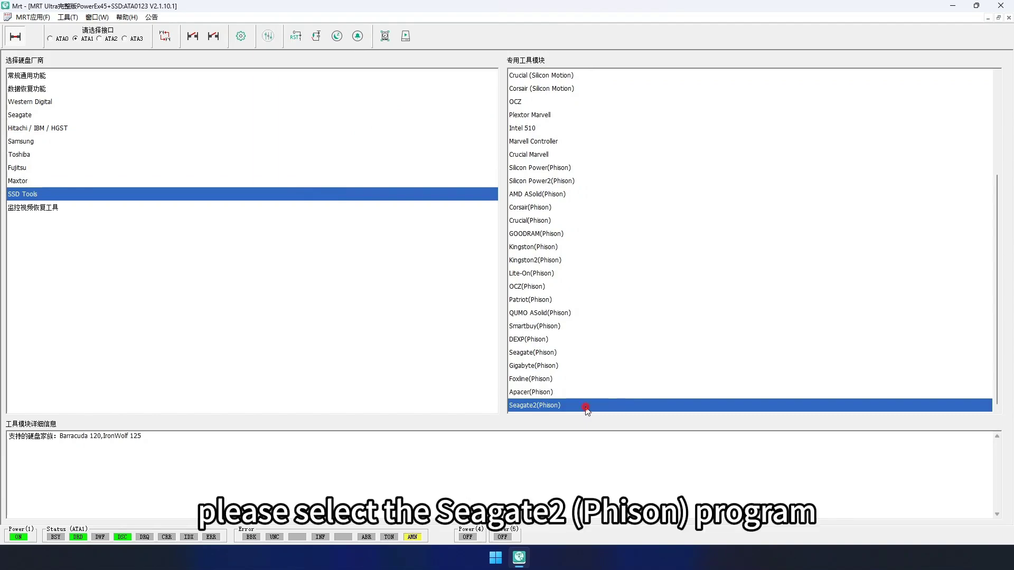
# Step: Open Seagate2(Phison) and initialize the drive as STXZA01F5578 (PS3112), Barracuda 120
pyautogui.doubleClick(585, 405)
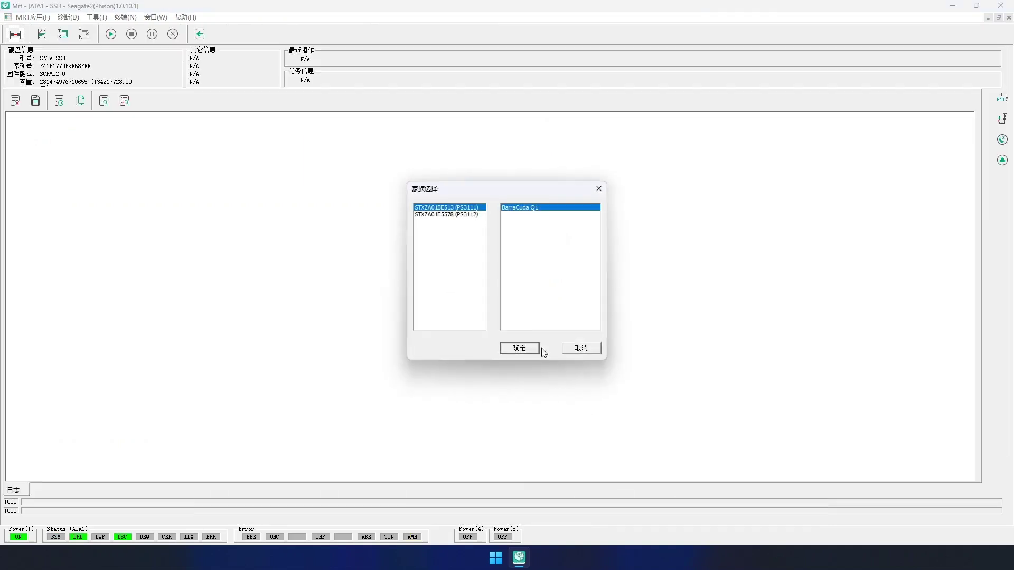
pyautogui.click(465, 214)
pyautogui.click(517, 207)
pyautogui.click(519, 348)
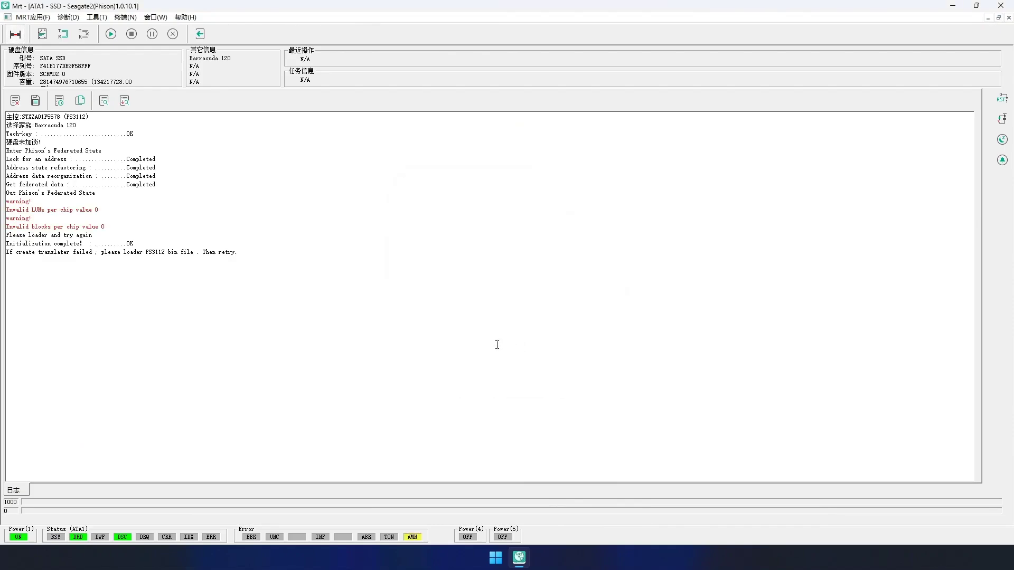
# Step: Load the Burner_PS3112_22.0.bin loader in safe mode and check the log for success
pyautogui.click(79, 19)
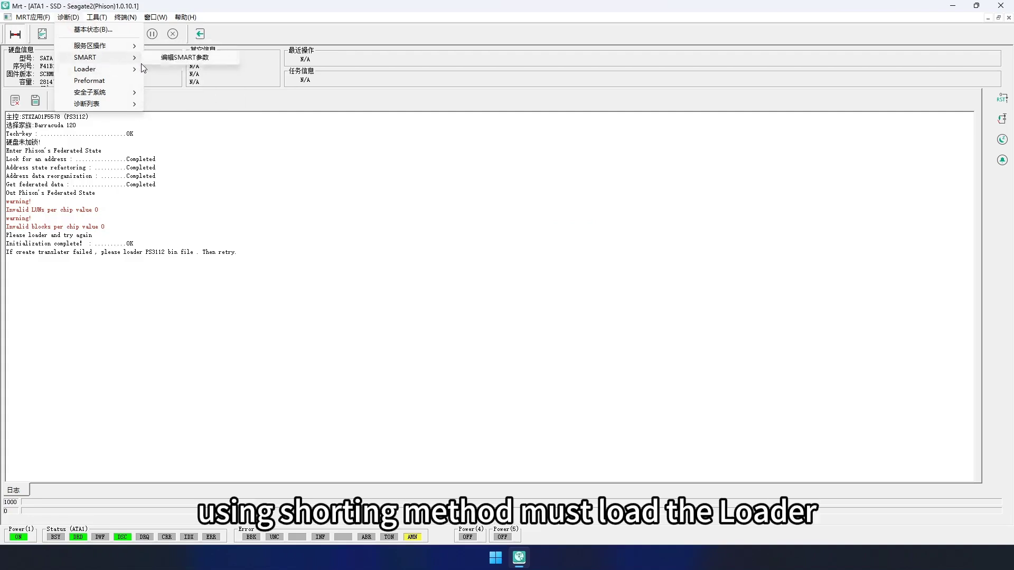
pyautogui.click(167, 69)
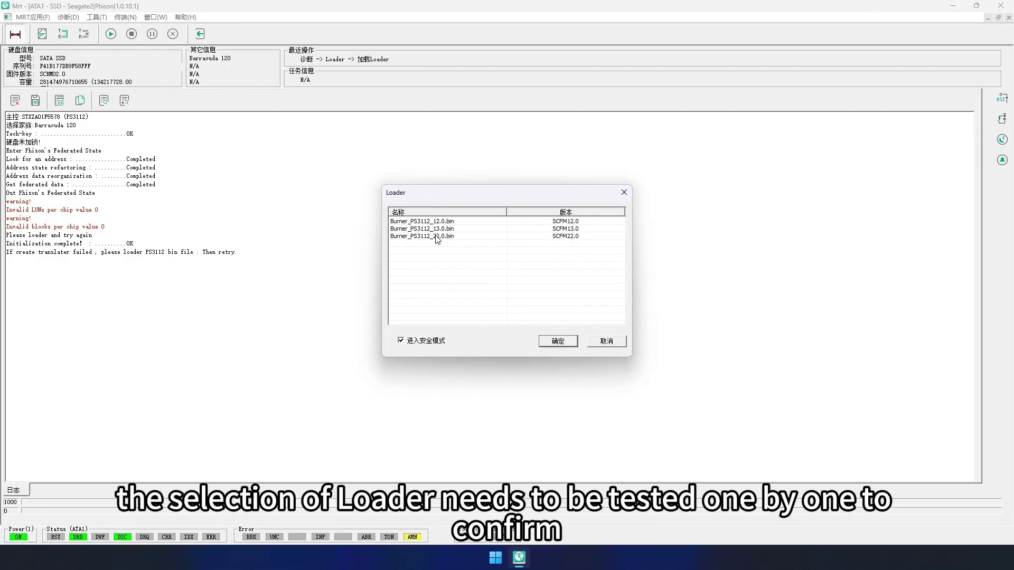
pyautogui.click(432, 236)
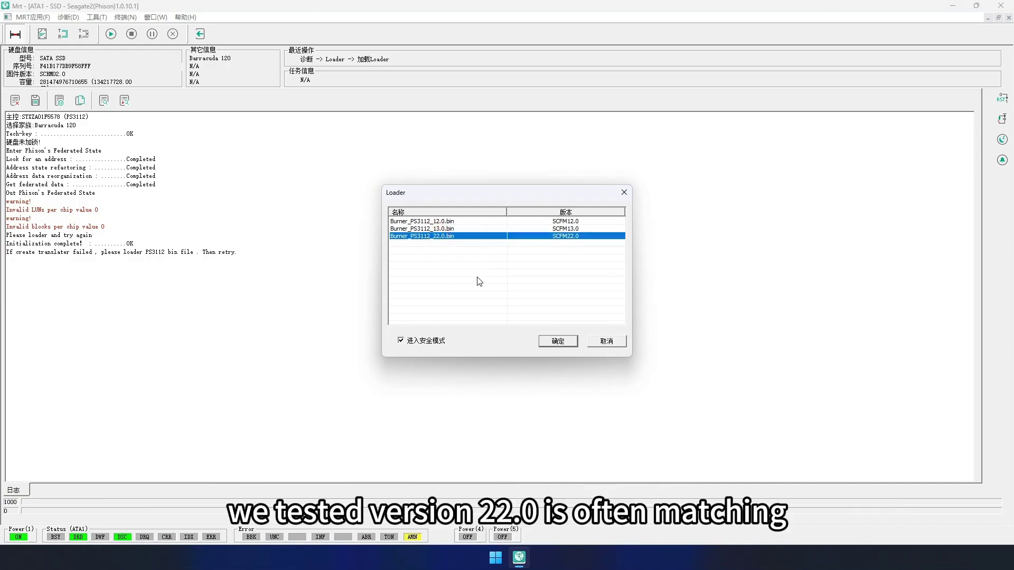
pyautogui.click(558, 341)
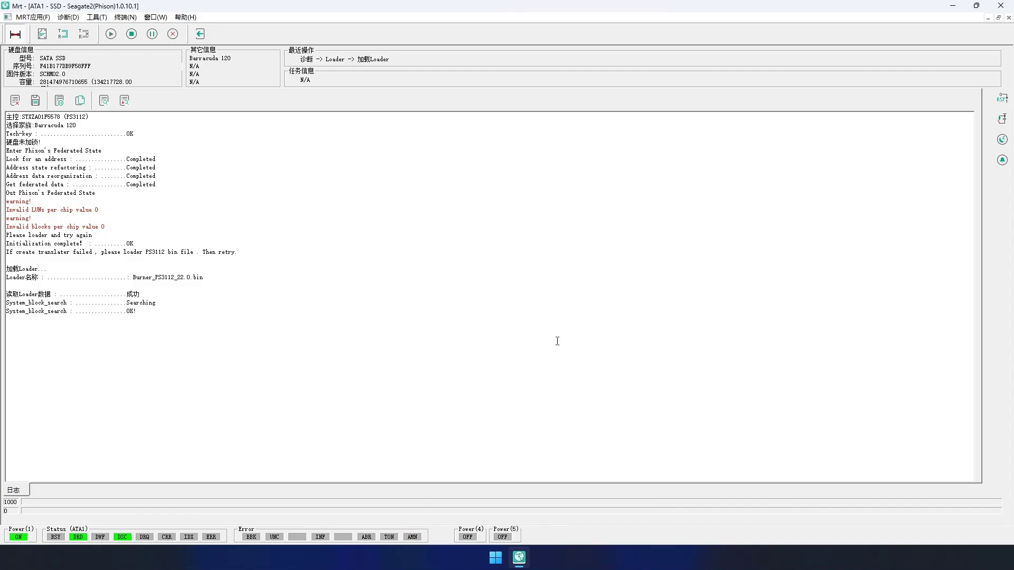
pyautogui.moveTo(105, 344)
pyautogui.mouseDown()
pyautogui.moveTo(63, 329)
pyautogui.moveTo(106, 328)
pyautogui.mouseUp()
pyautogui.click(148, 328)
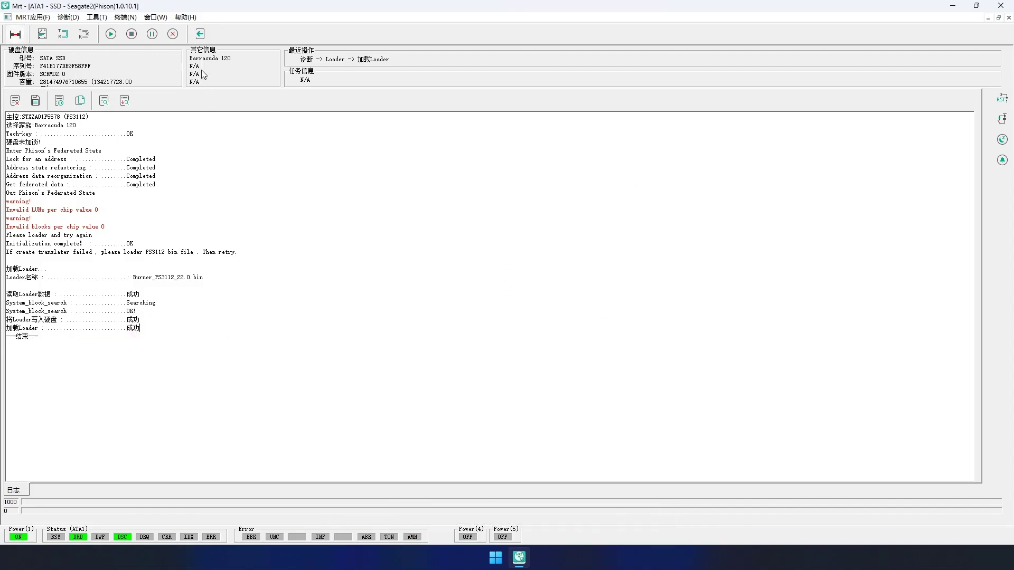
# Step: Reopen Seagate2(Phison) and reinitialize as STXZA01F5578 (PS3112) Barracuda 120, detecting the PHISON E12
pyautogui.click(200, 33)
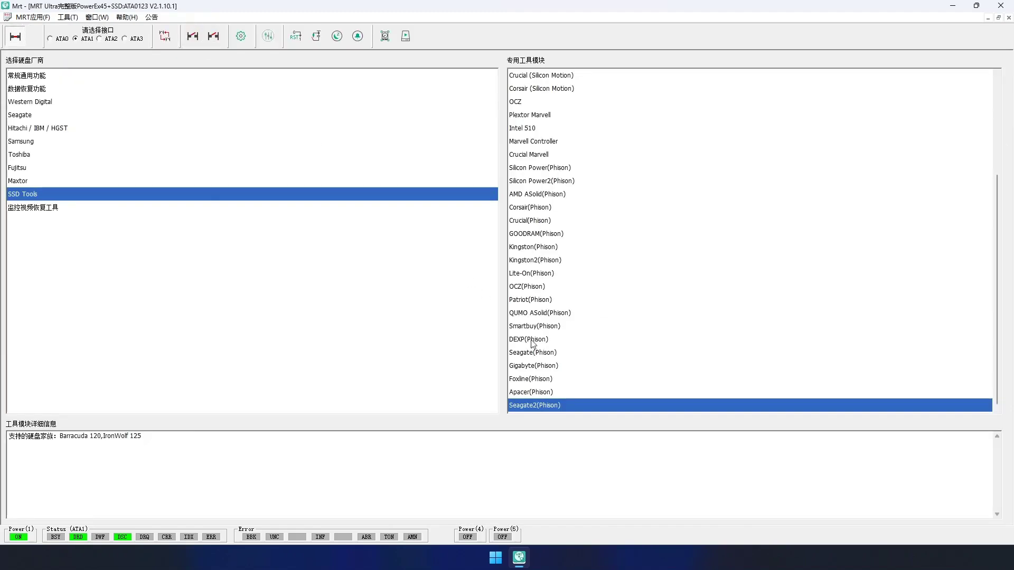
pyautogui.doubleClick(559, 405)
pyautogui.click(466, 214)
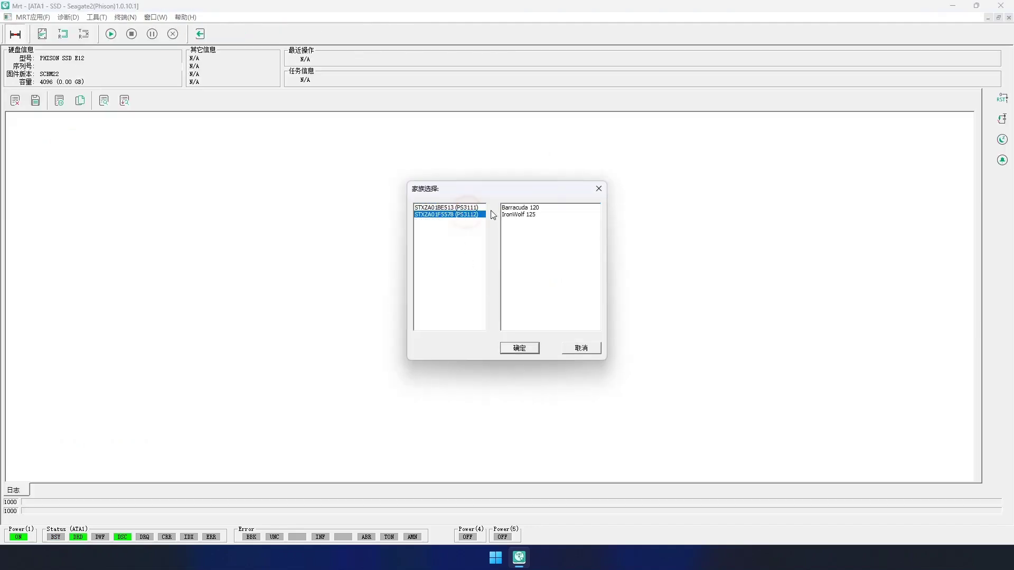
pyautogui.click(510, 209)
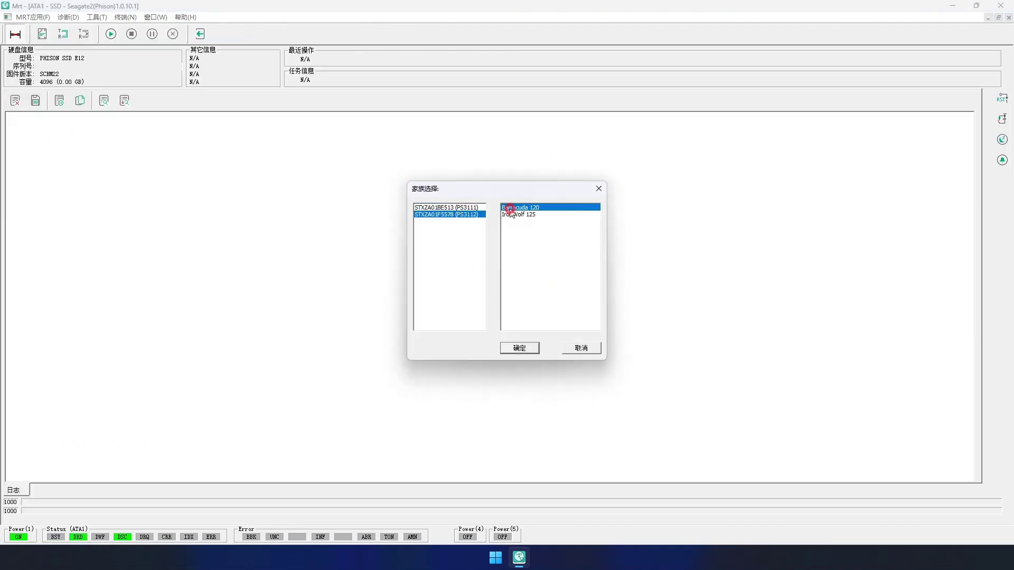
pyautogui.click(517, 348)
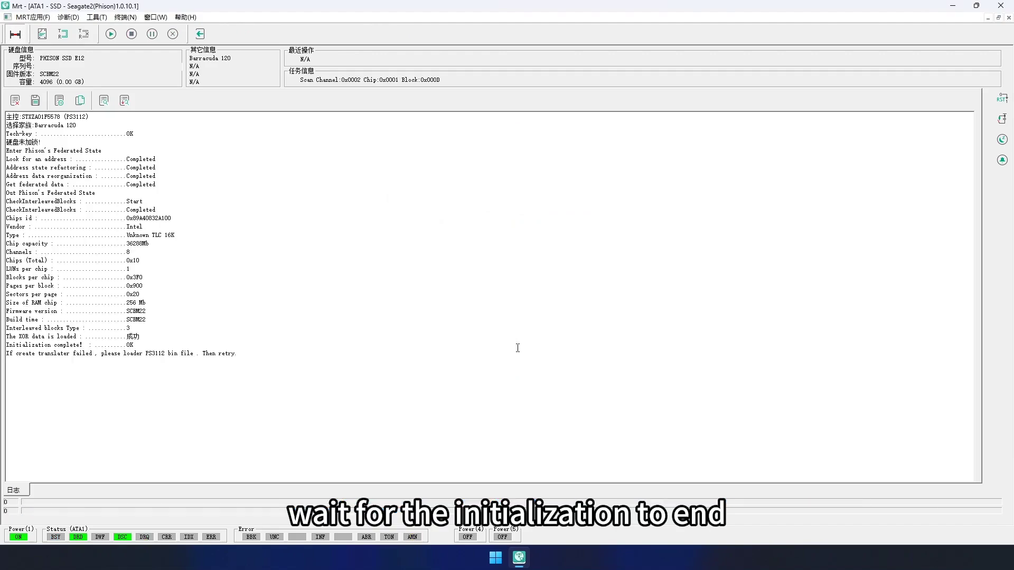
pyautogui.tripleClick(253, 355)
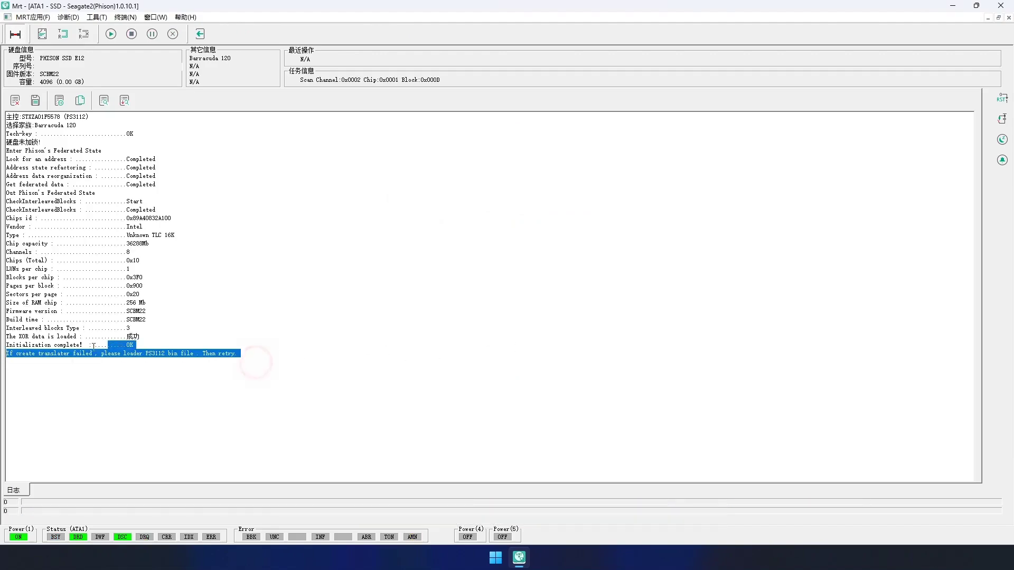
# Step: Create a virtual translator via 诊断 > 服务区操作 > 编译器 > 创建编译器, saved under F:\UserDataFile\
pyautogui.click(180, 349)
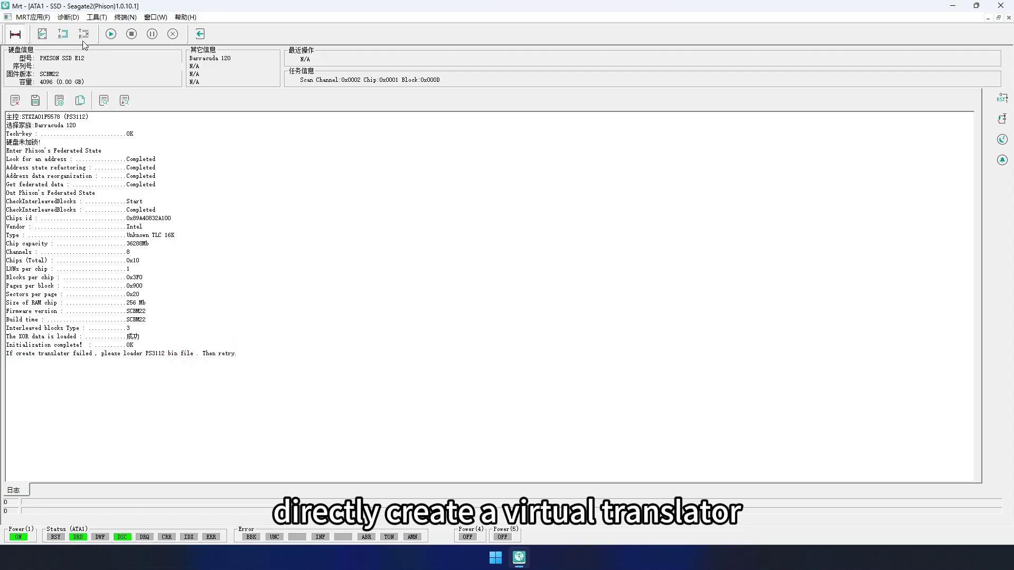
pyautogui.click(74, 20)
pyautogui.moveTo(92, 46)
pyautogui.moveTo(200, 70)
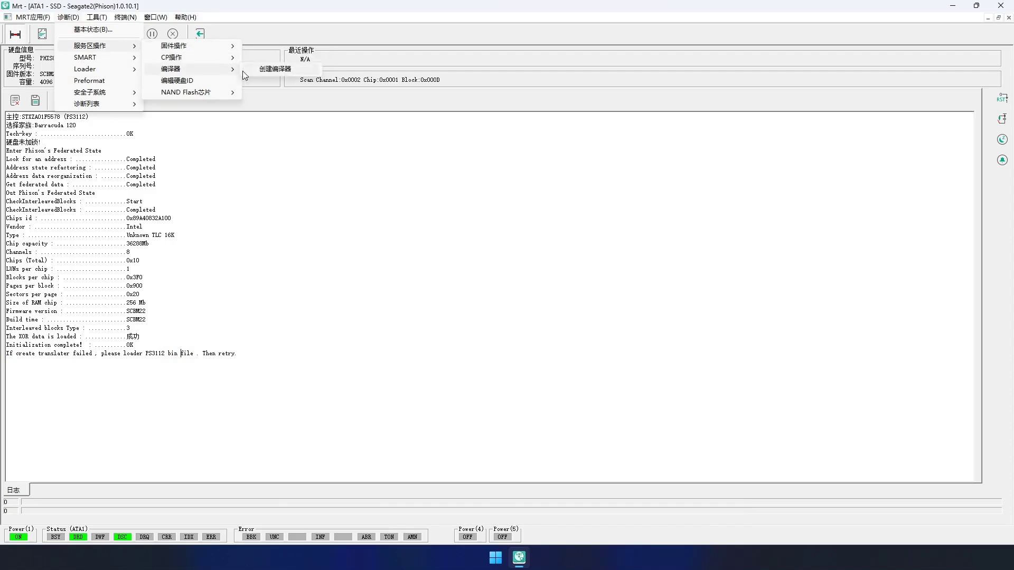
pyautogui.click(262, 71)
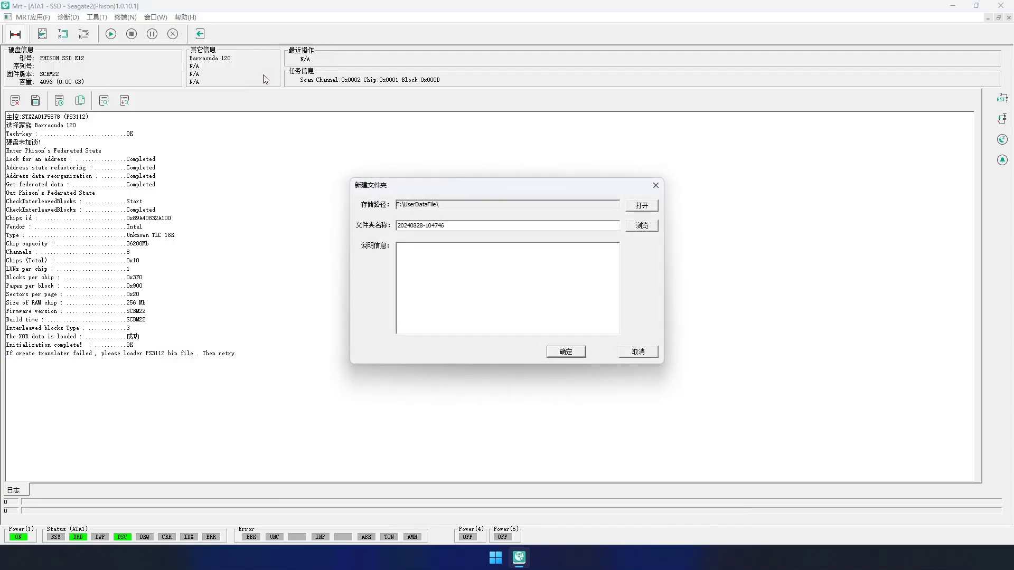
pyautogui.click(551, 350)
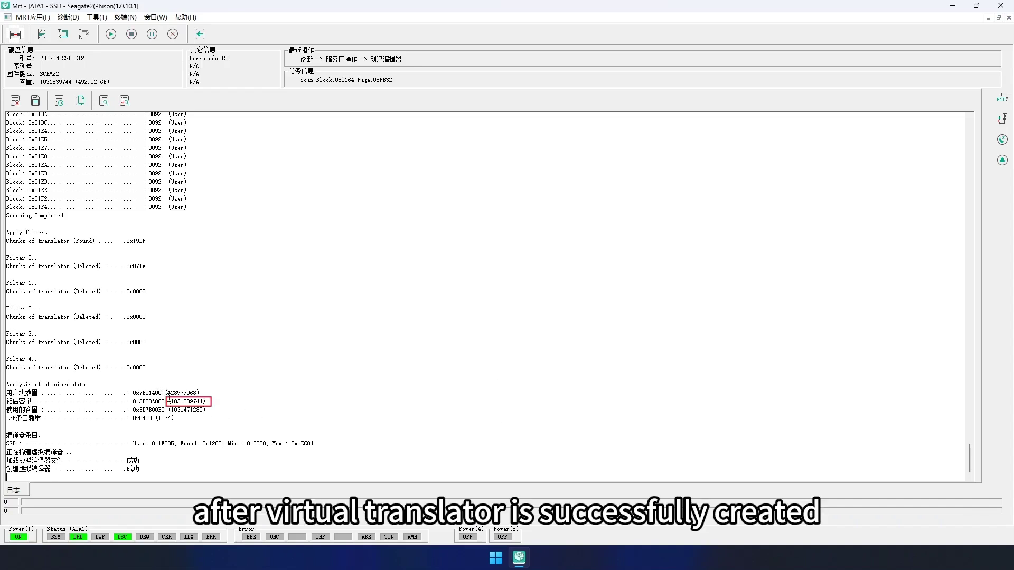
pyautogui.moveTo(171, 401); pyautogui.dragTo(198, 403)
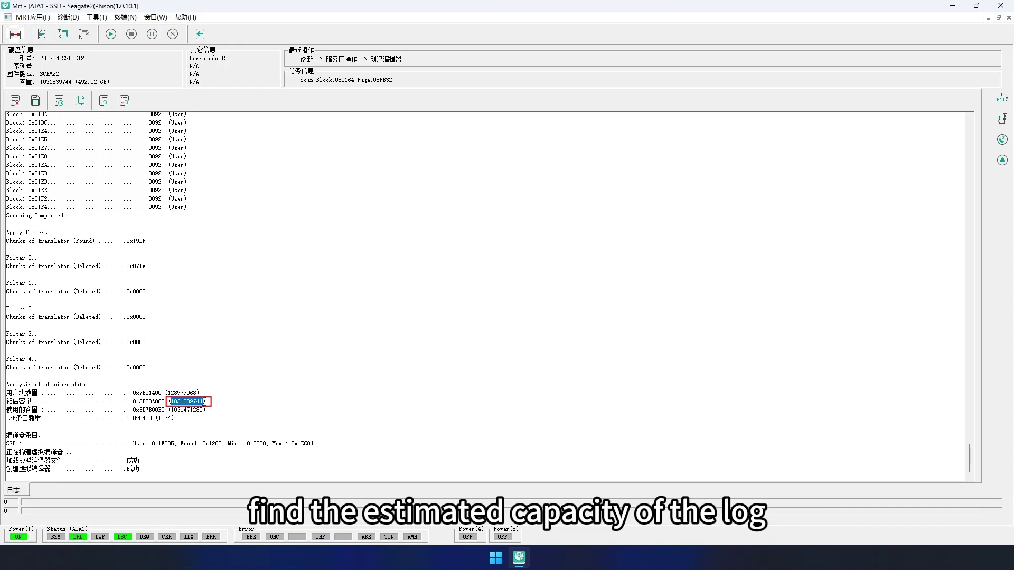
pyautogui.rightClick(199, 404)
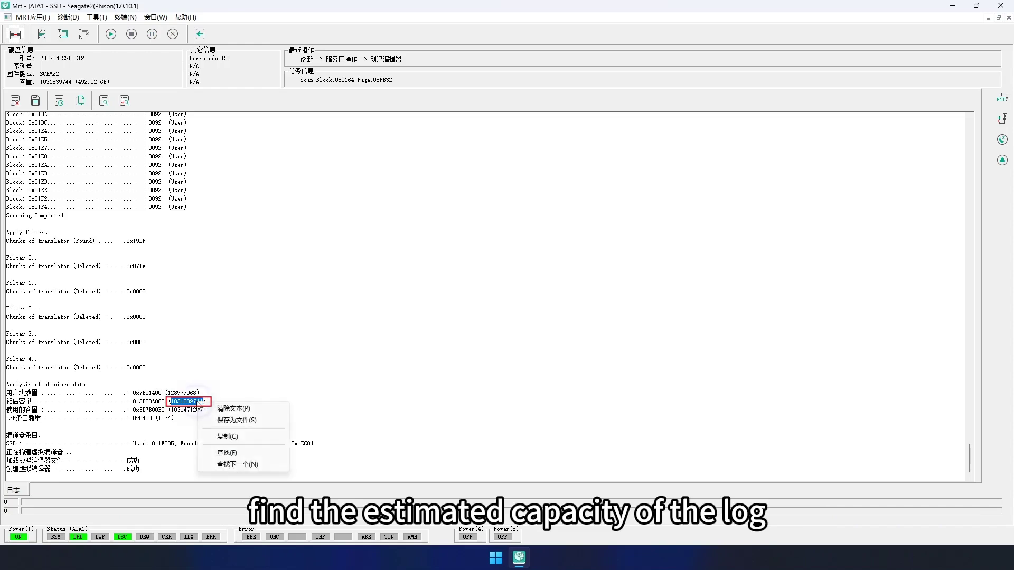
pyautogui.click(223, 437)
pyautogui.click(204, 403)
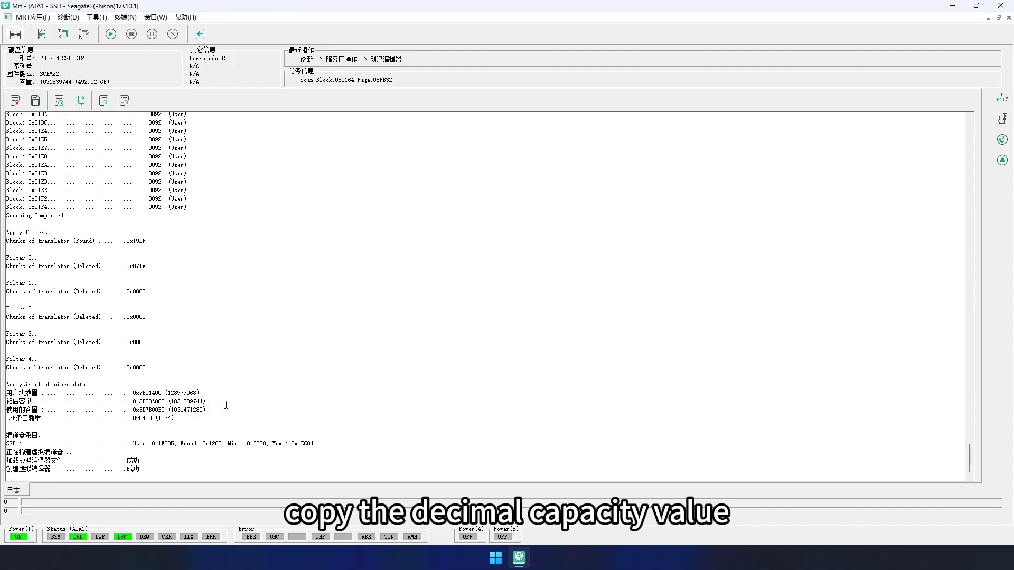
pyautogui.click(156, 17)
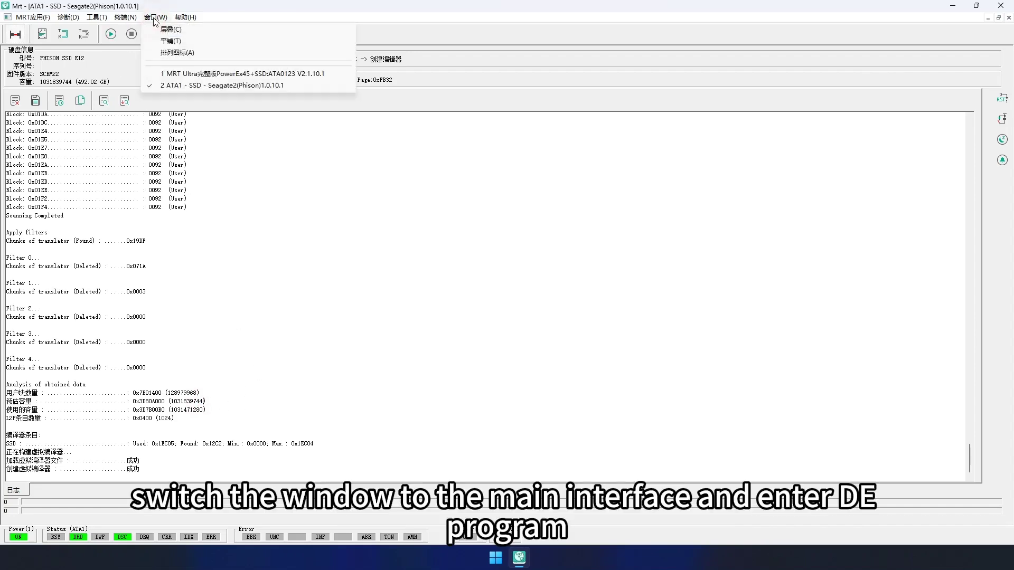
pyautogui.click(167, 73)
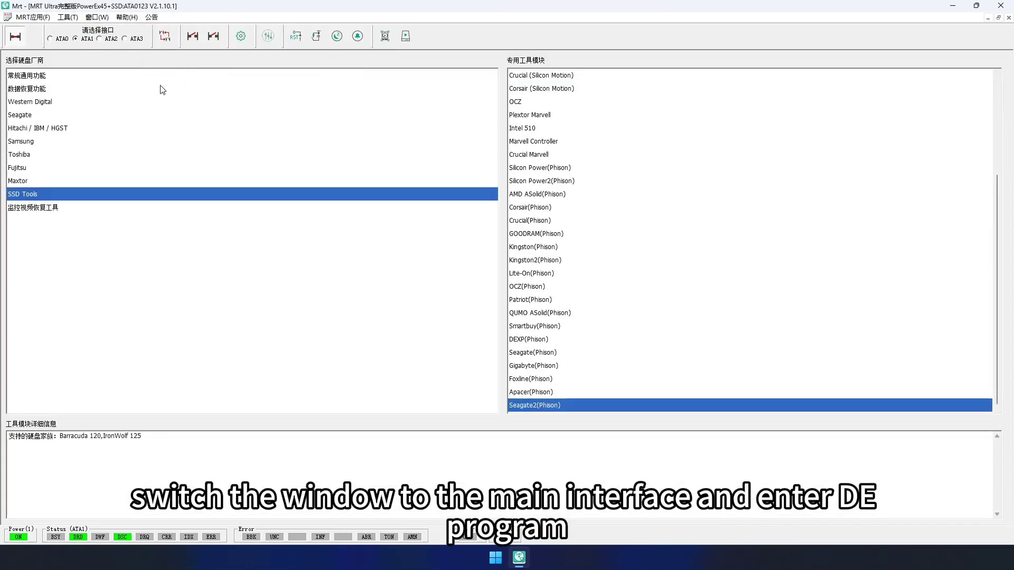
# Step: Launch Data Explorer from 数据恢复功能 and create the task NewTask_20240828_105703
pyautogui.click(161, 90)
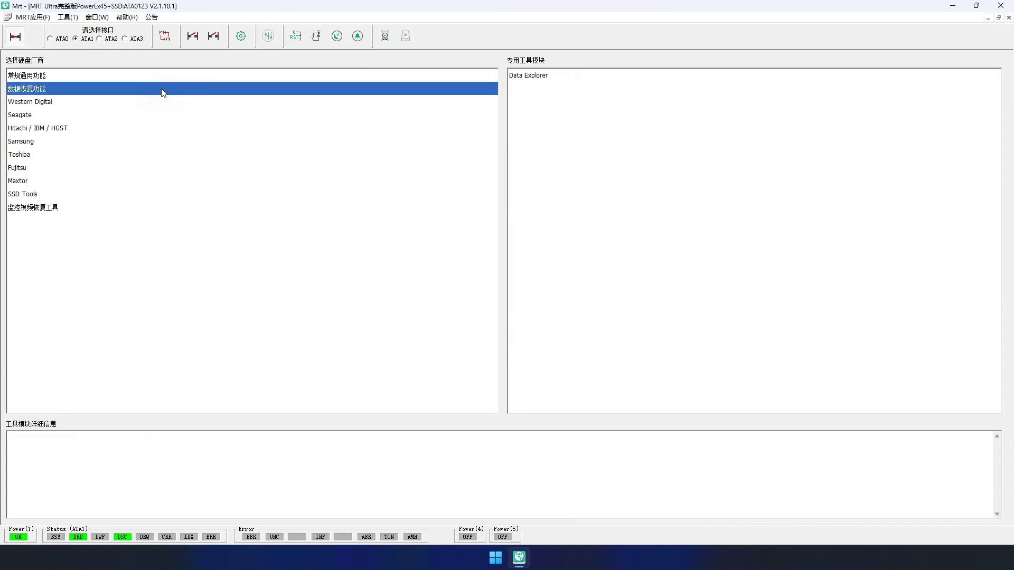
pyautogui.click(529, 79)
pyautogui.doubleClick(529, 80)
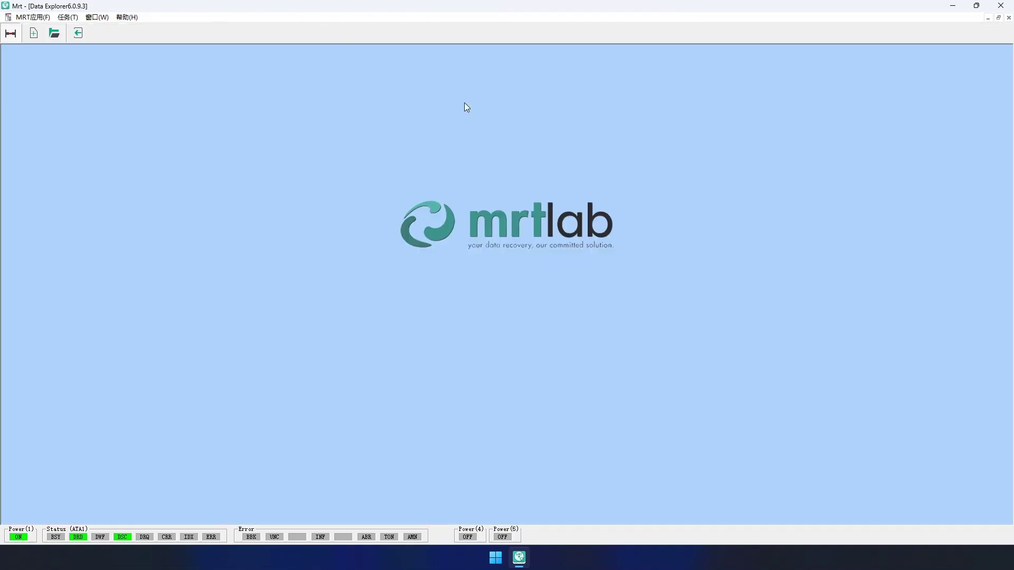
pyautogui.click(33, 34)
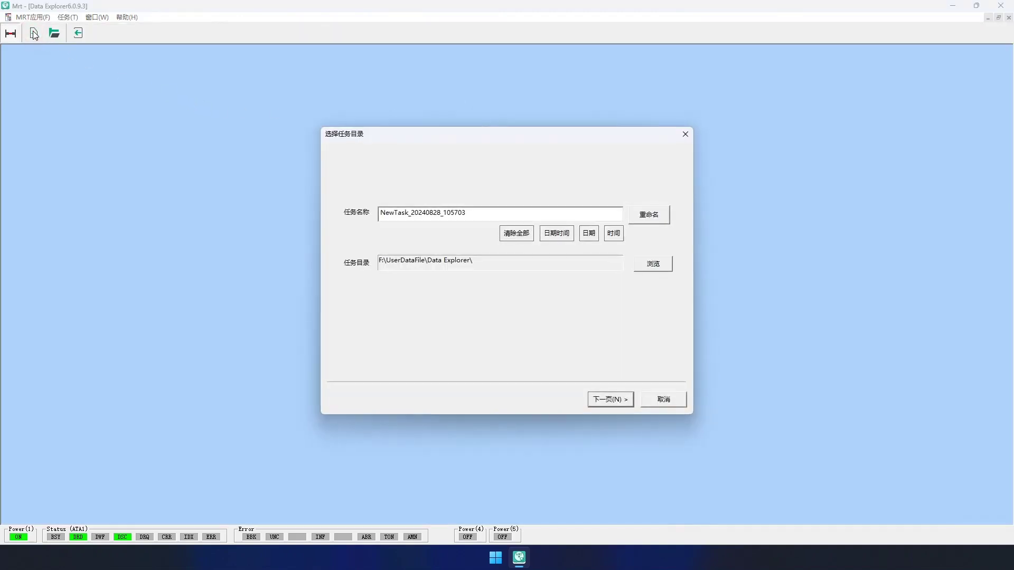
pyautogui.click(608, 401)
# Step: Configure source MRT ATA1, device-info reading off, data copy on, and FILE IMAGE as target
pyautogui.click(453, 187)
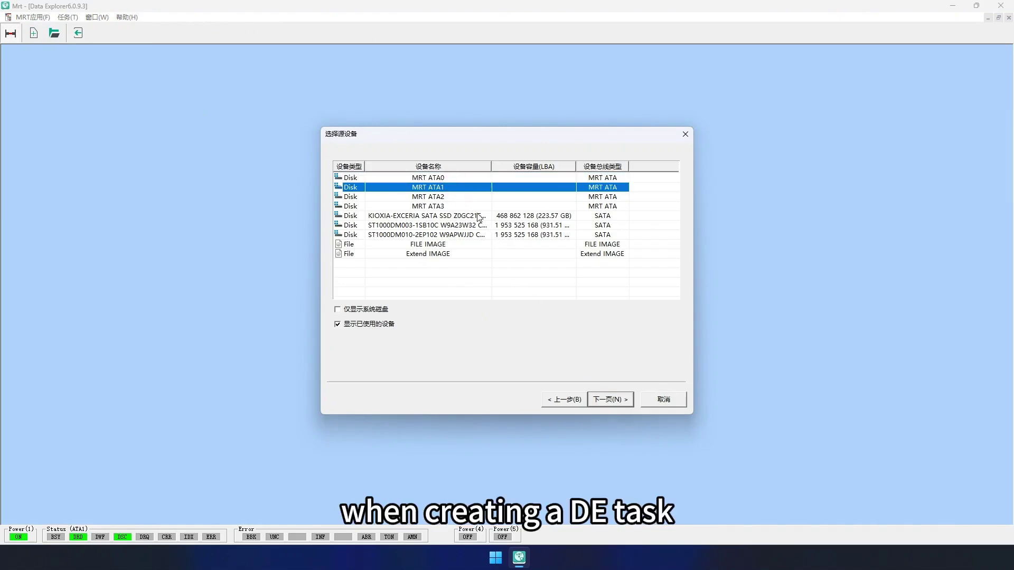
pyautogui.click(608, 401)
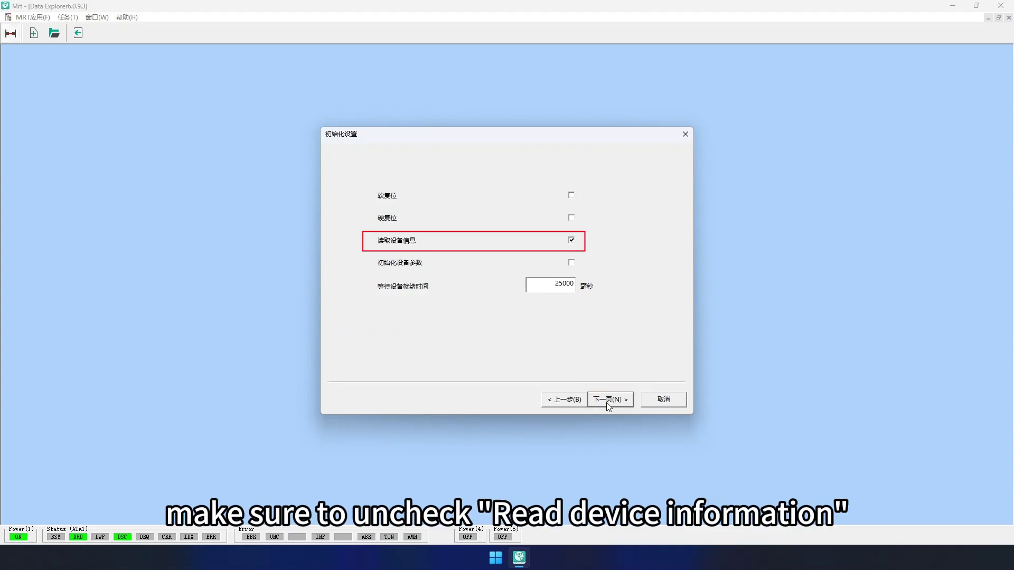
pyautogui.click(571, 240)
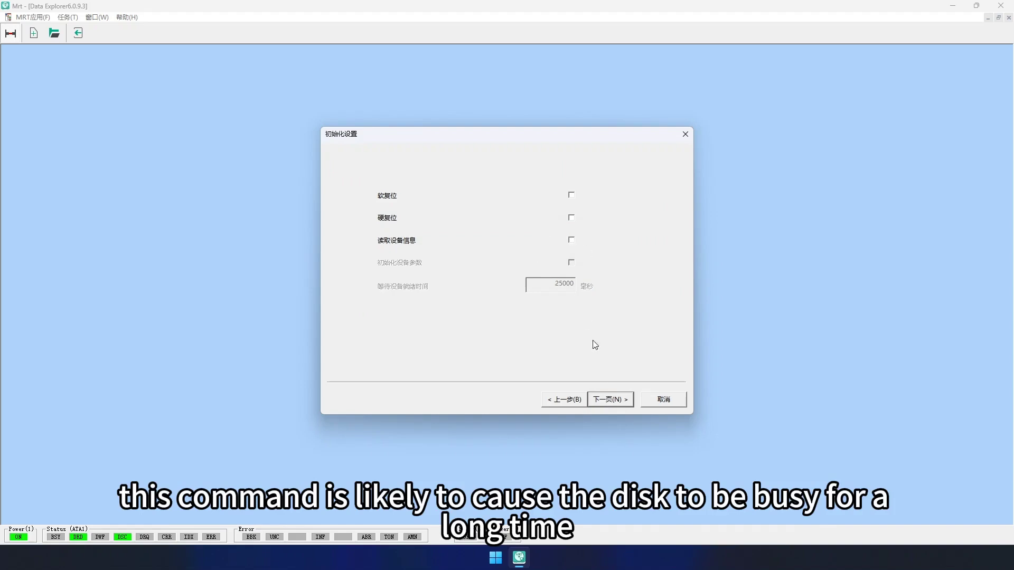
pyautogui.click(610, 401)
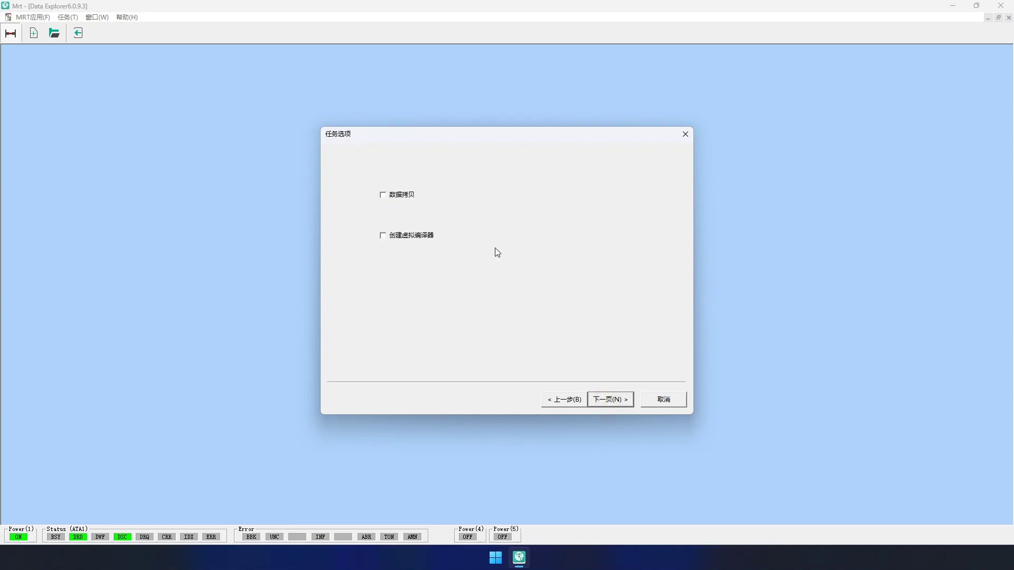
pyautogui.click(410, 200)
pyautogui.click(609, 402)
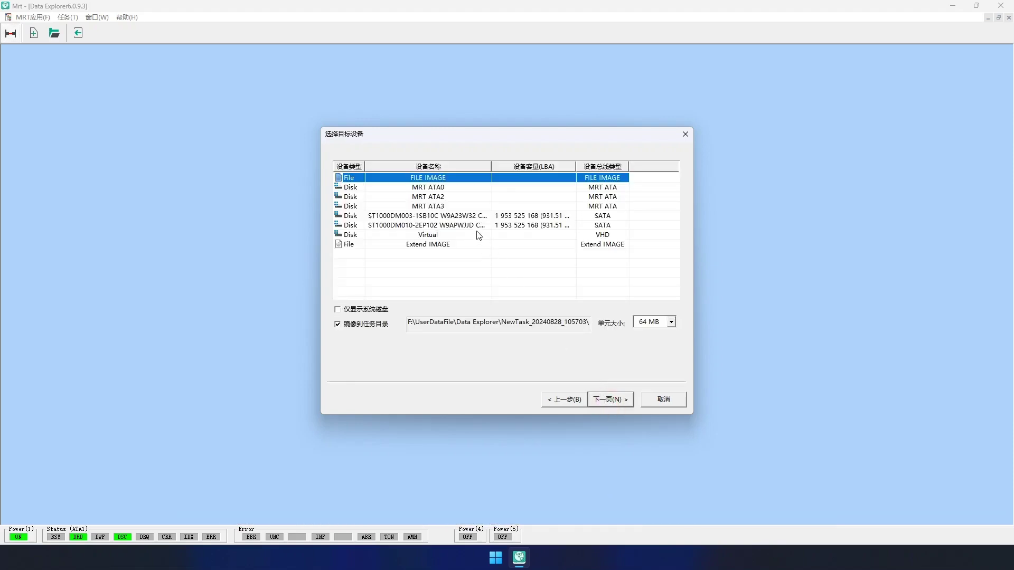
pyautogui.click(610, 400)
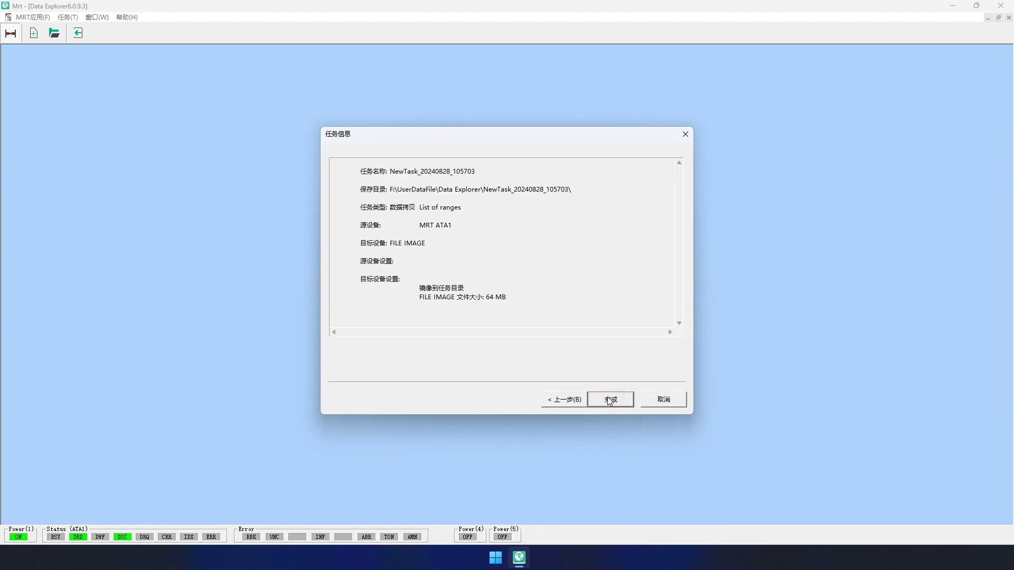
pyautogui.click(608, 398)
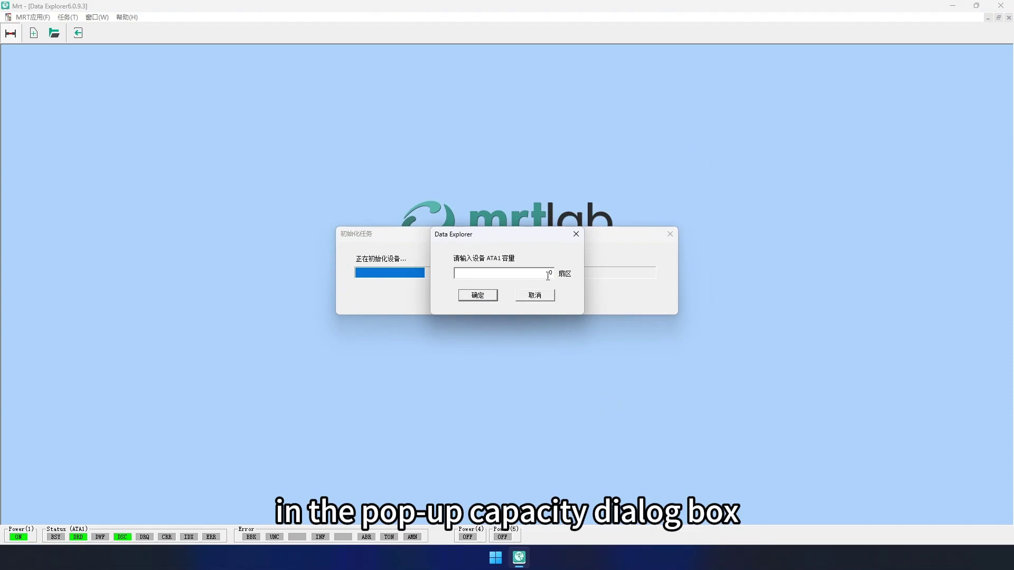
pyautogui.doubleClick(548, 274)
pyautogui.rightClick(548, 273)
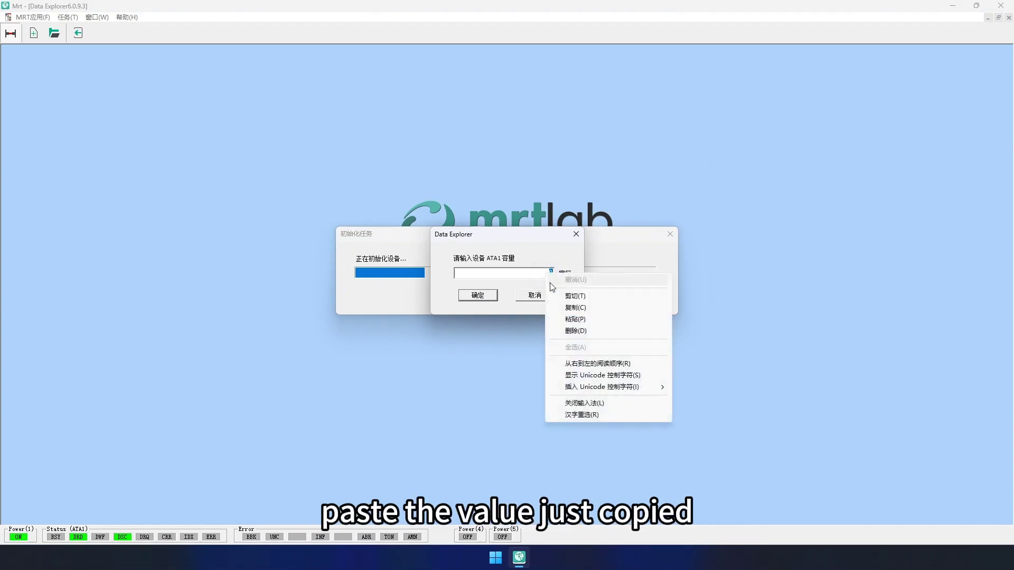
pyautogui.click(574, 319)
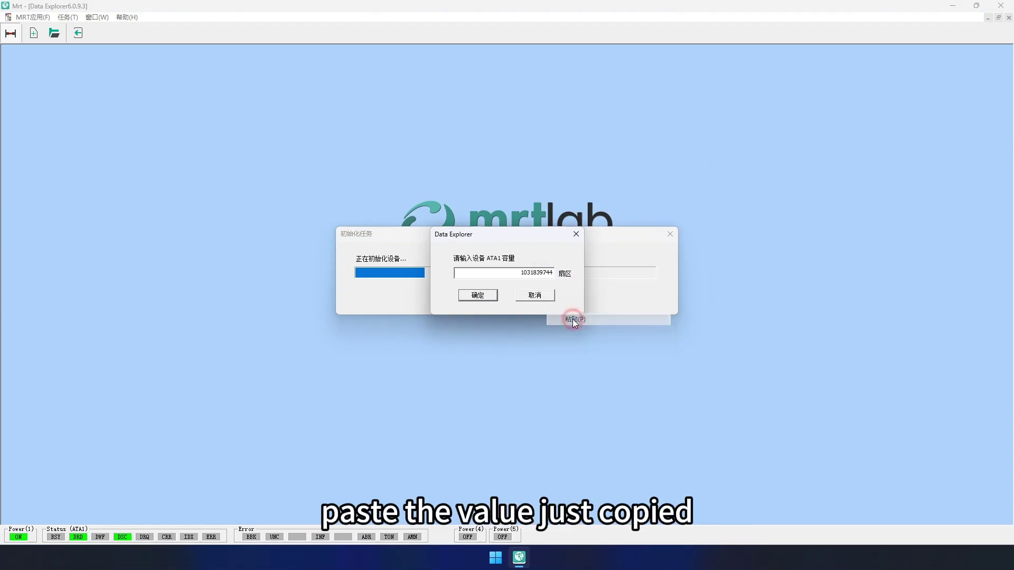
pyautogui.click(493, 296)
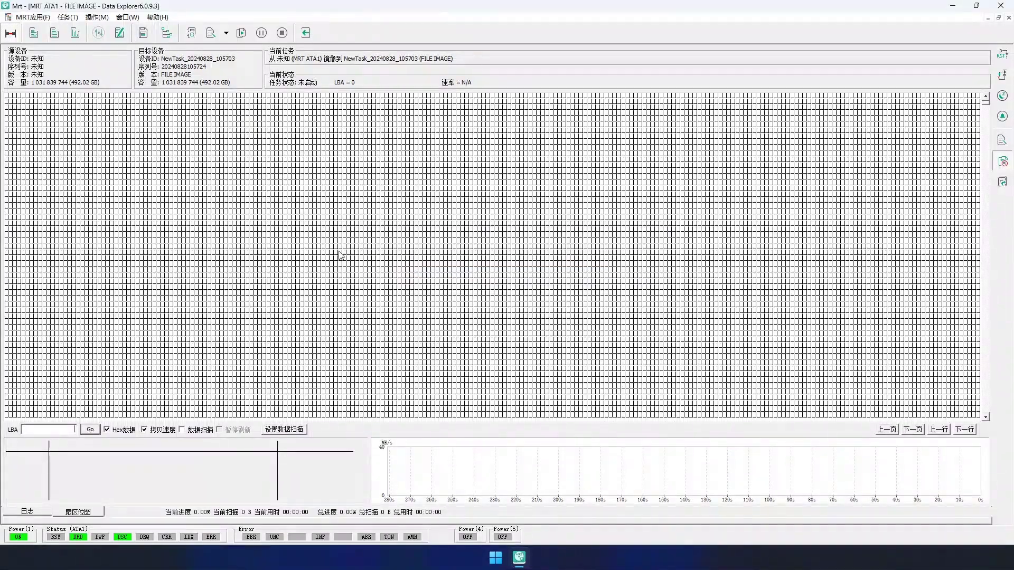
# Step: Set the task's transfer mode to 工厂程序读取模式 so the virtual translator loads
pyautogui.click(32, 39)
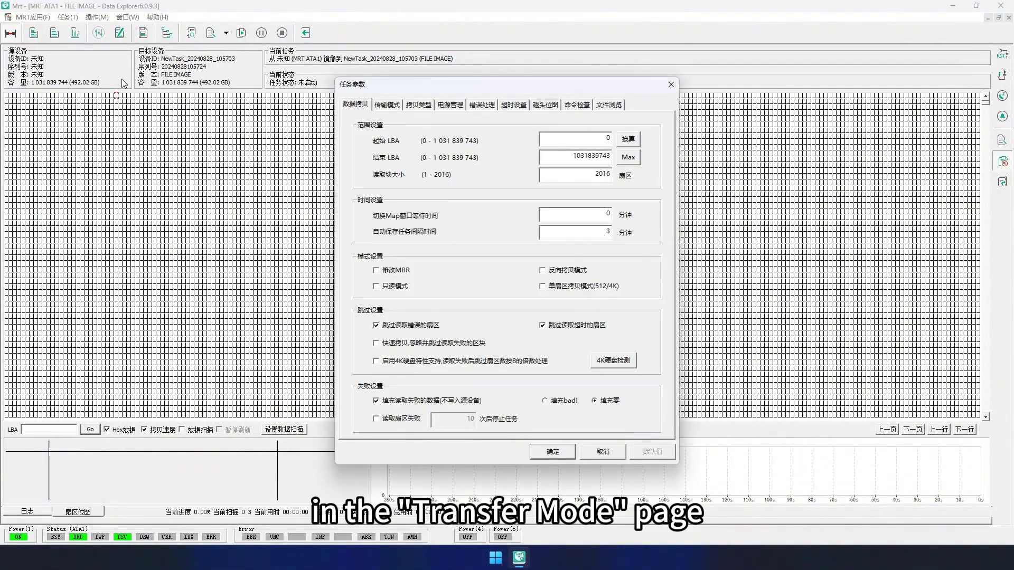
pyautogui.click(394, 107)
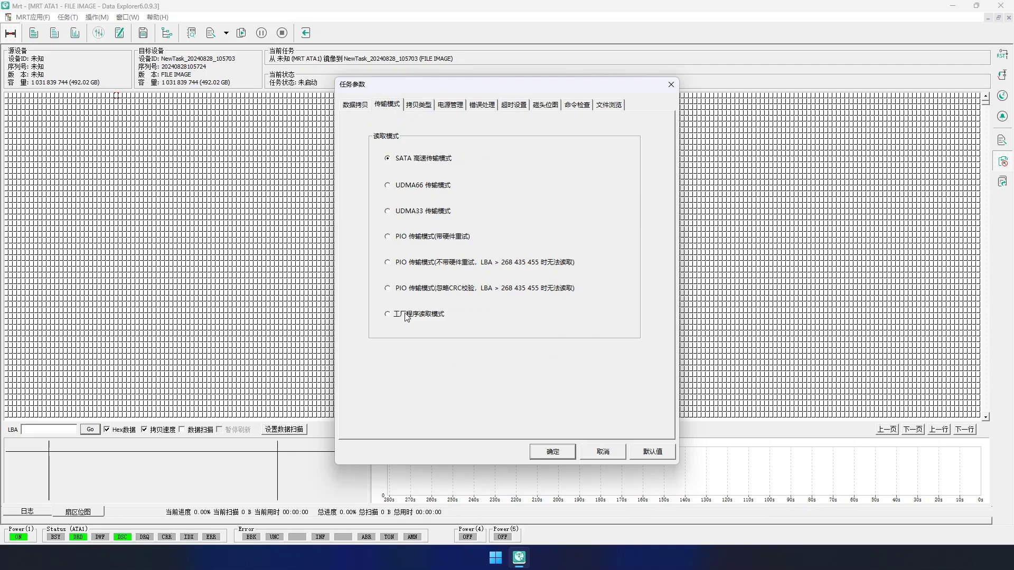
pyautogui.click(388, 314)
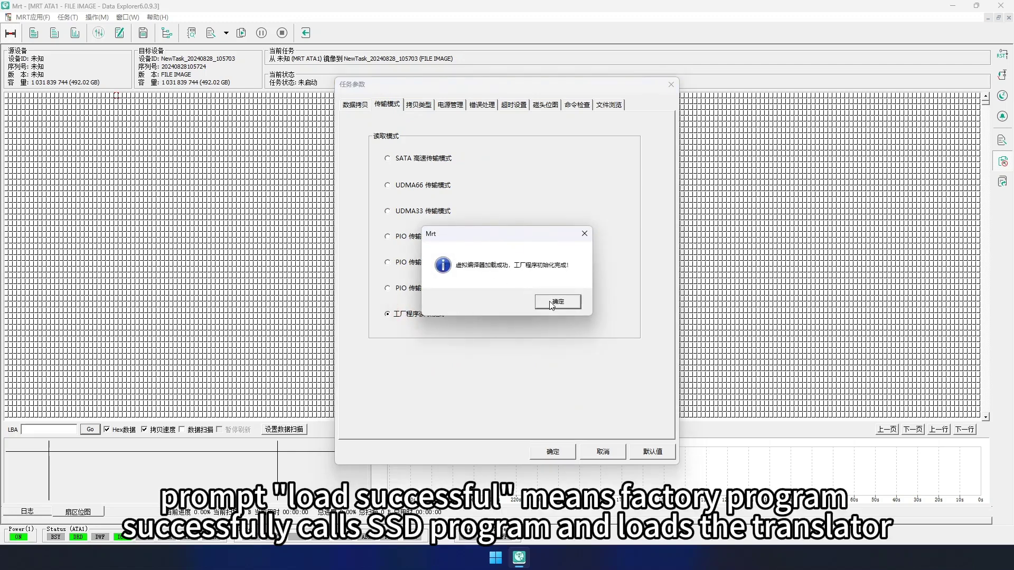
pyautogui.click(556, 302)
pyautogui.click(554, 452)
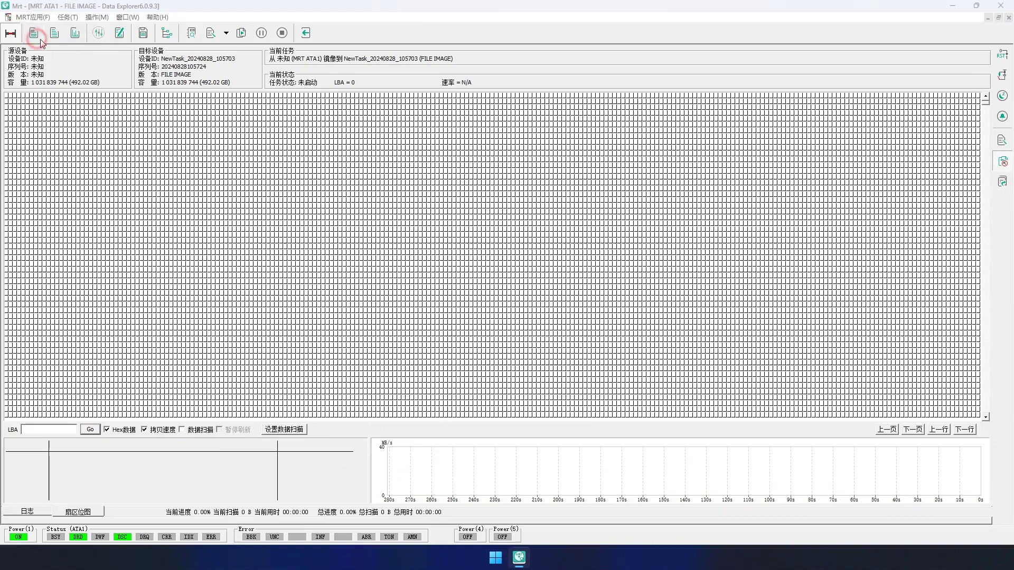
pyautogui.click(33, 33)
pyautogui.click(487, 106)
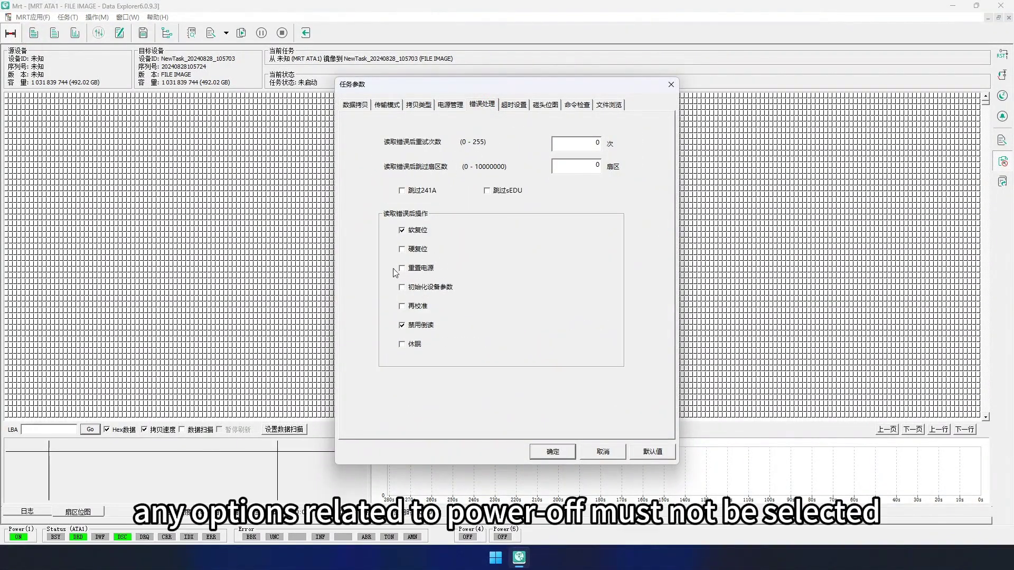
pyautogui.click(514, 105)
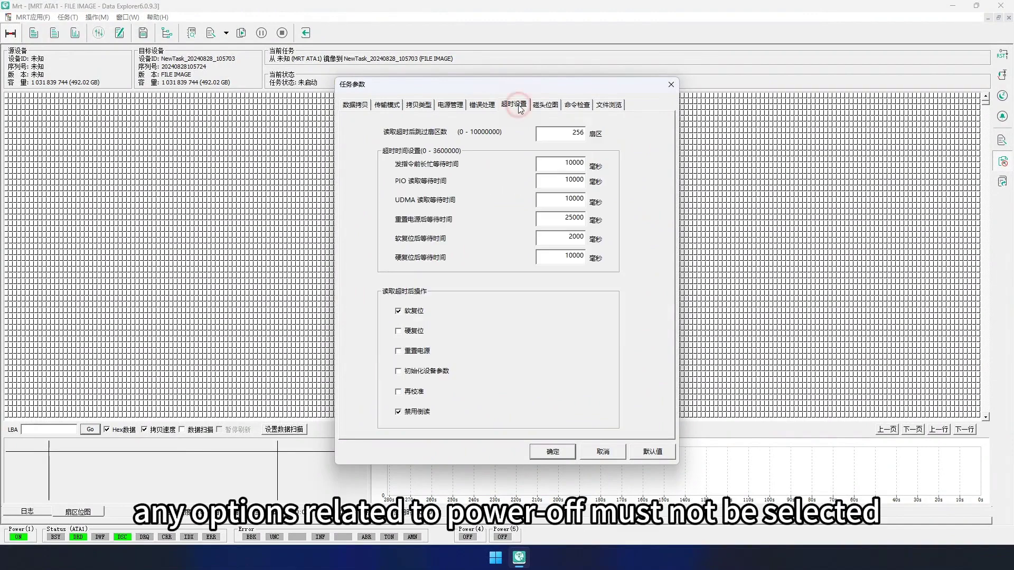
pyautogui.click(594, 453)
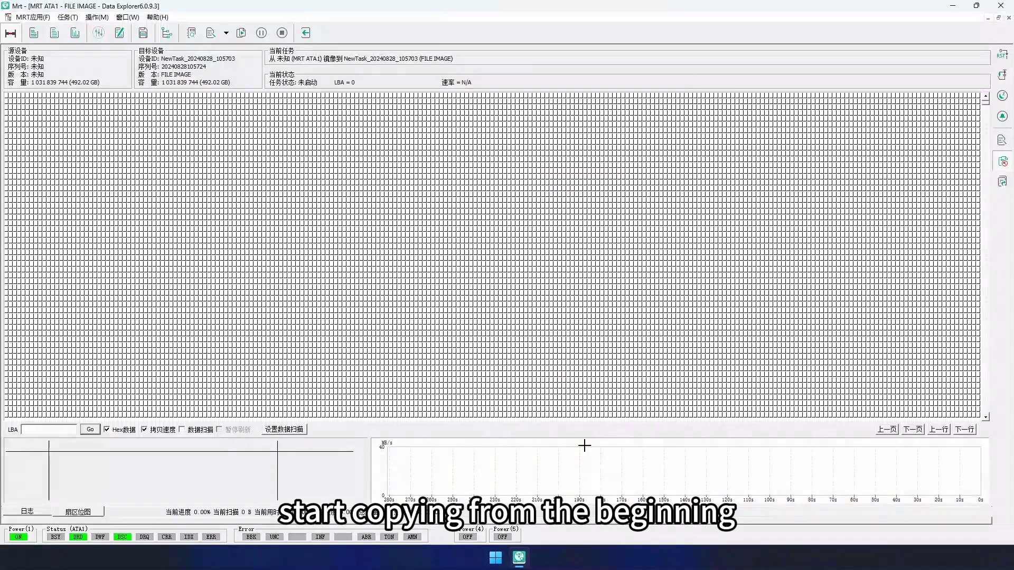
# Step: Browse partition 01's Root folder to confirm its files are readable, then return to the sector map
pyautogui.click(167, 34)
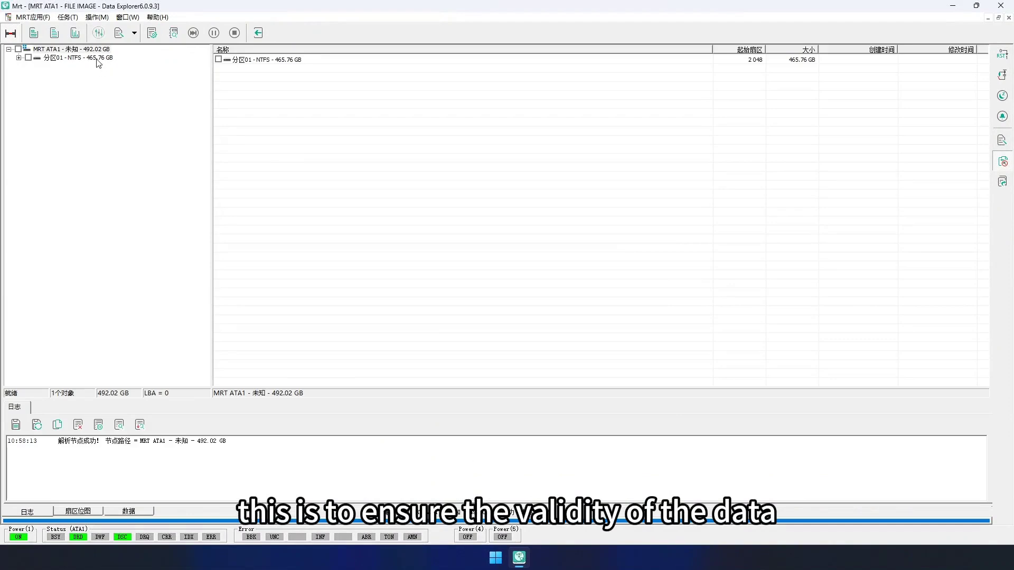
pyautogui.click(97, 59)
pyautogui.click(61, 67)
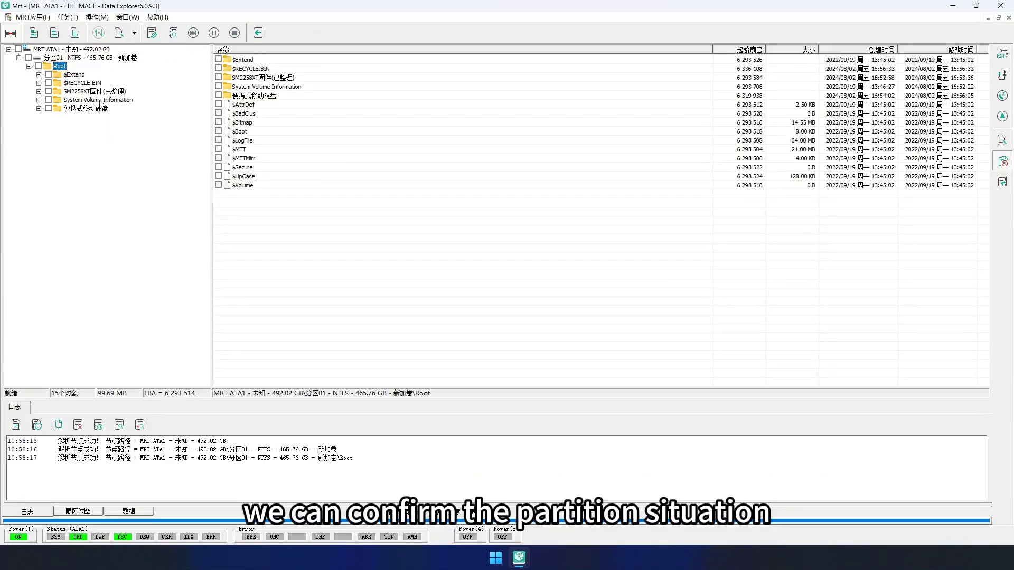
pyautogui.click(258, 34)
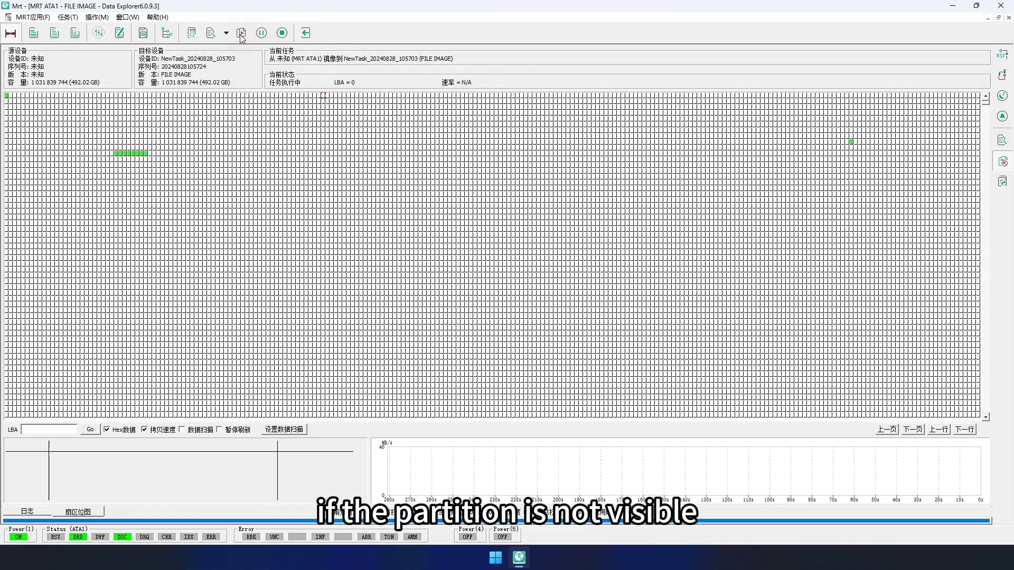
# Step: Start imaging ATA1 into the file image, then stop the copy at LBA 52 744
pyautogui.click(241, 32)
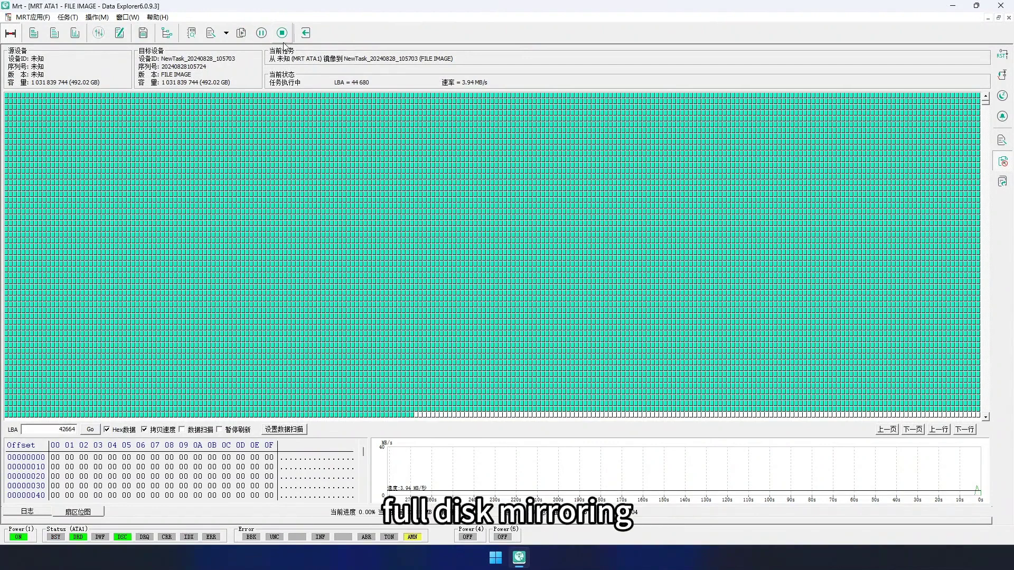
pyautogui.click(282, 33)
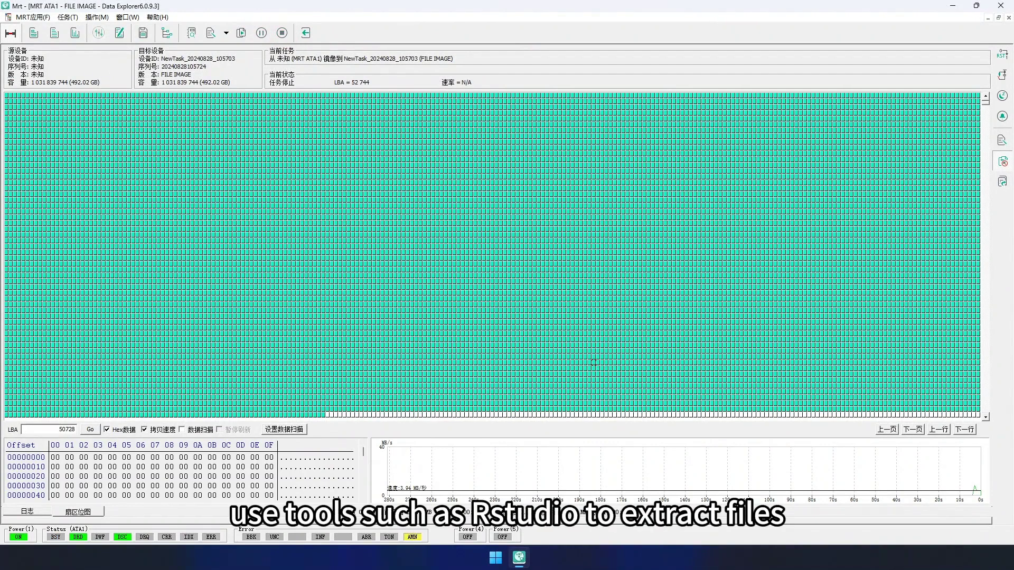